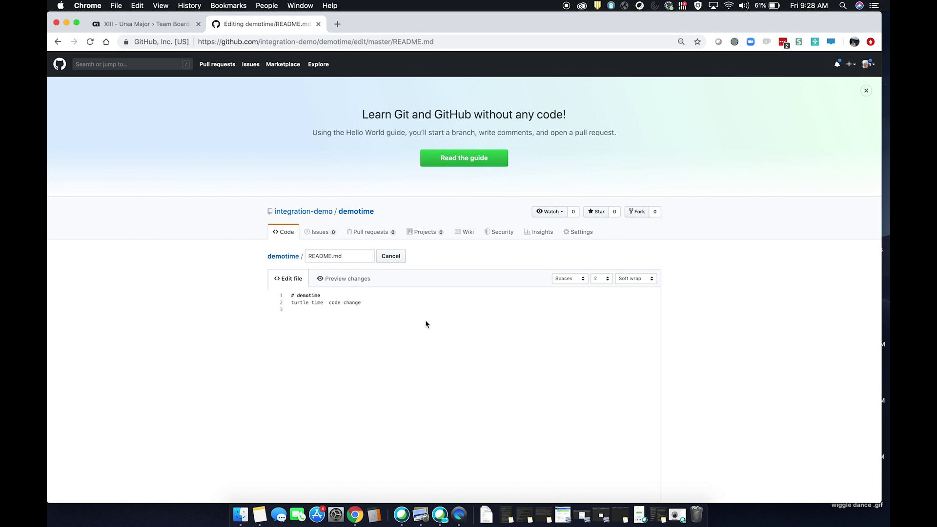
text(things that do things)
scroll(493, 425, down, 10)
Propose the README change on a new branch and copy the plain link to Rally story US98
click(322, 413)
click(329, 452)
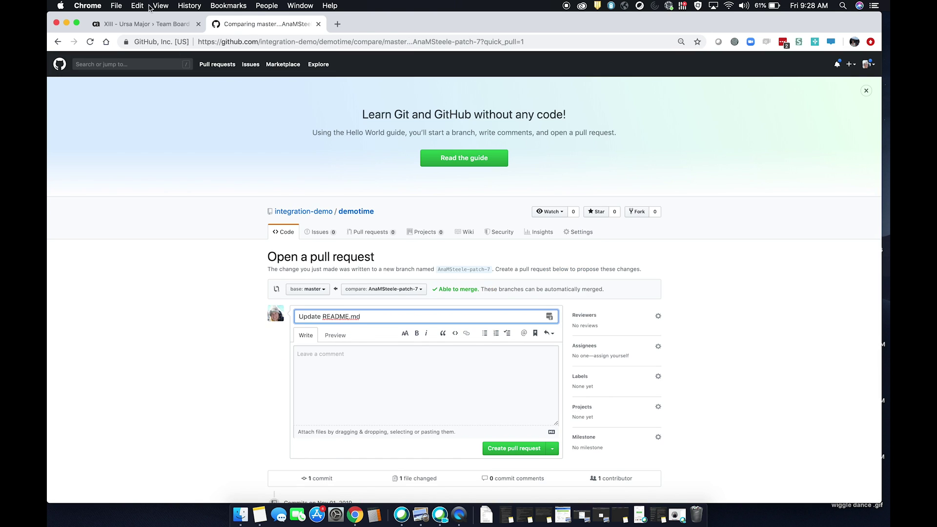
click(149, 25)
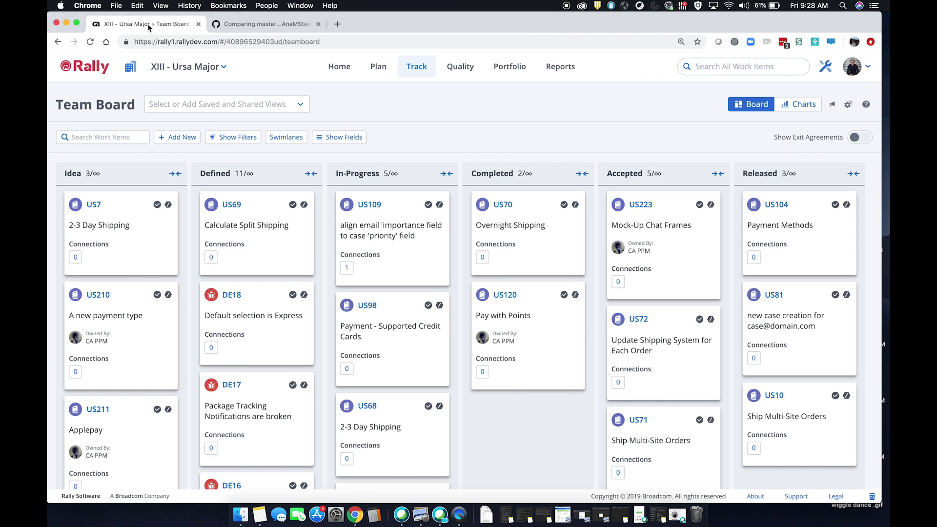
click(366, 306)
click(663, 95)
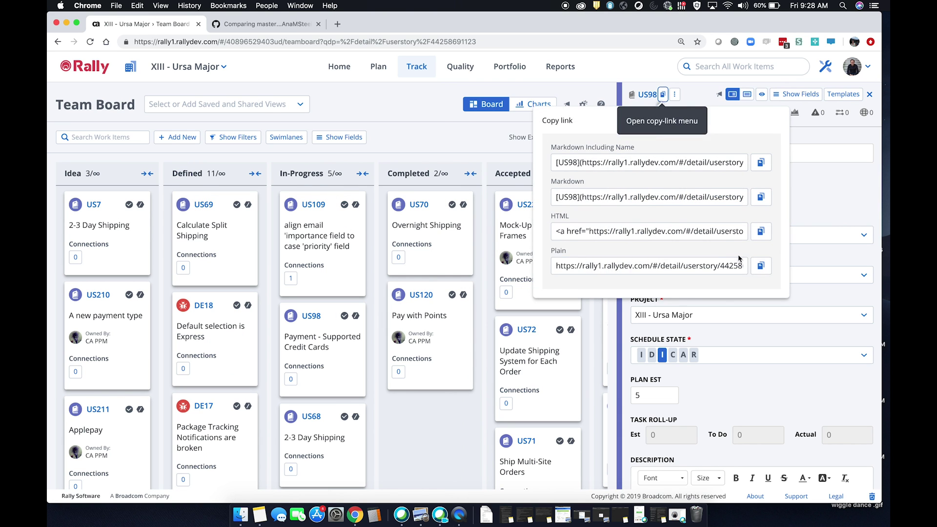
click(761, 266)
Retitle the pull request, paste the US98 link into its description, and create pull request #11
click(289, 26)
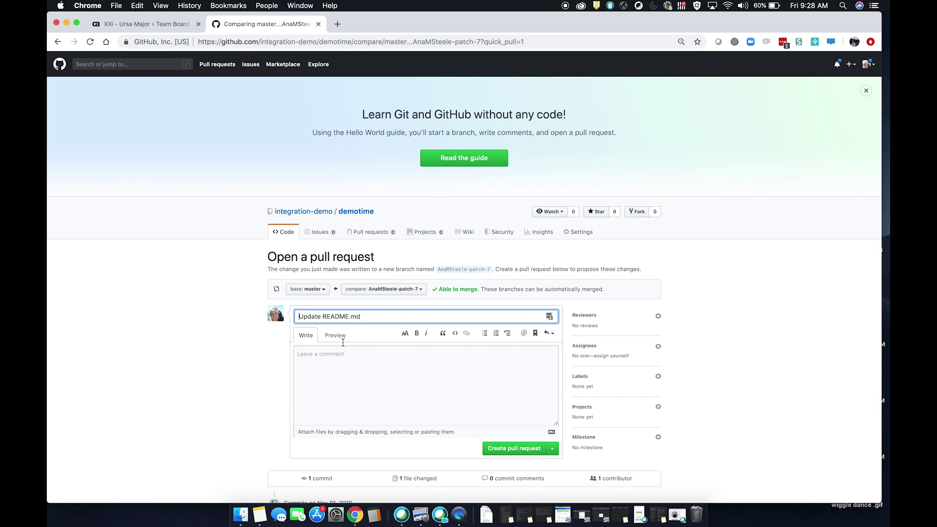
drag(361, 316, 243, 309)
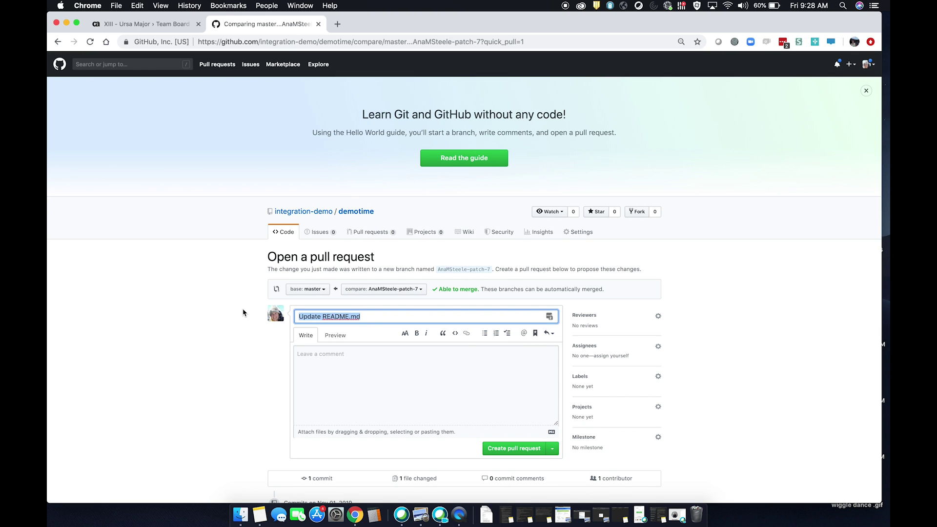
text(code change)
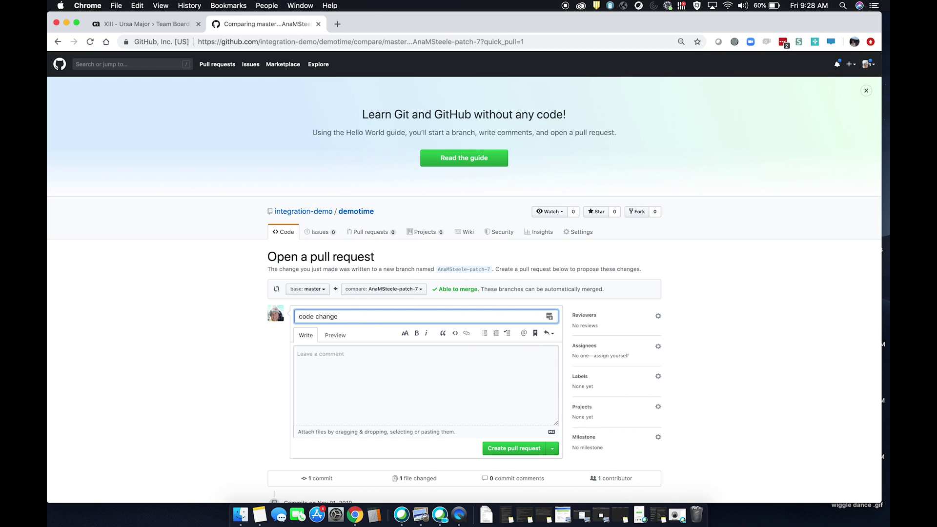
text( for test demo)
click(323, 359)
key(super+v)
click(540, 448)
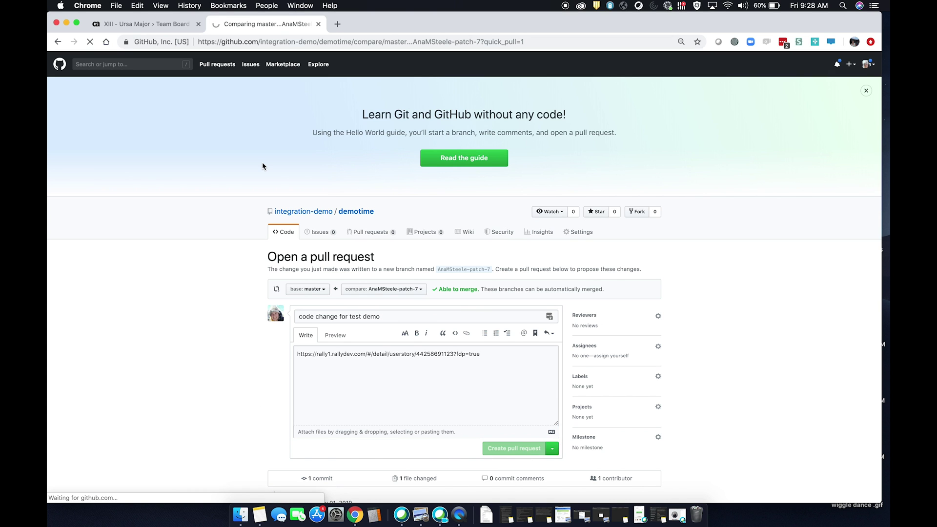
click(148, 23)
click(837, 206)
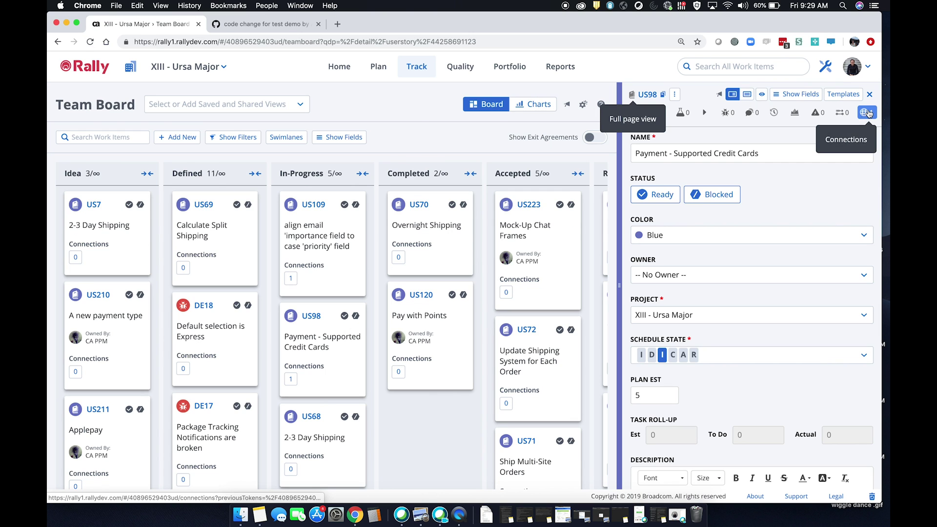
Open US98's connections list and follow the link to pull request #11
click(292, 378)
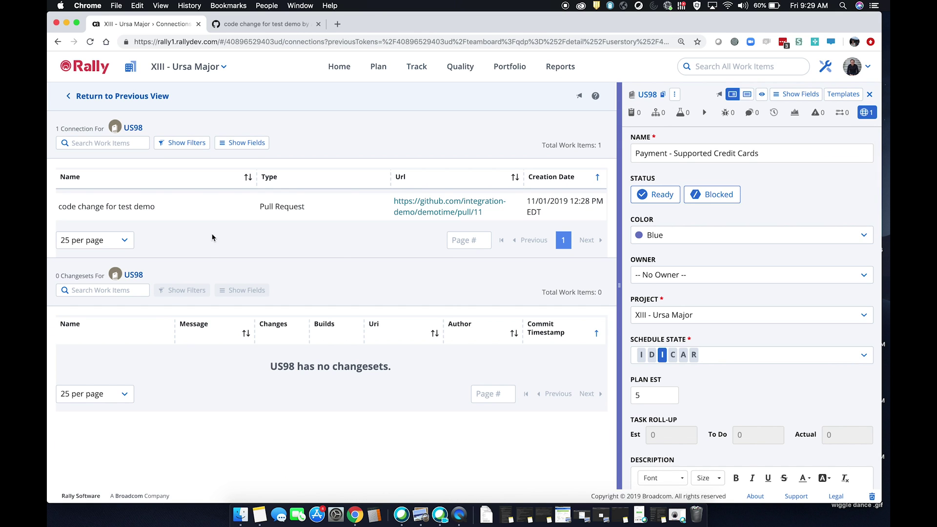
click(415, 203)
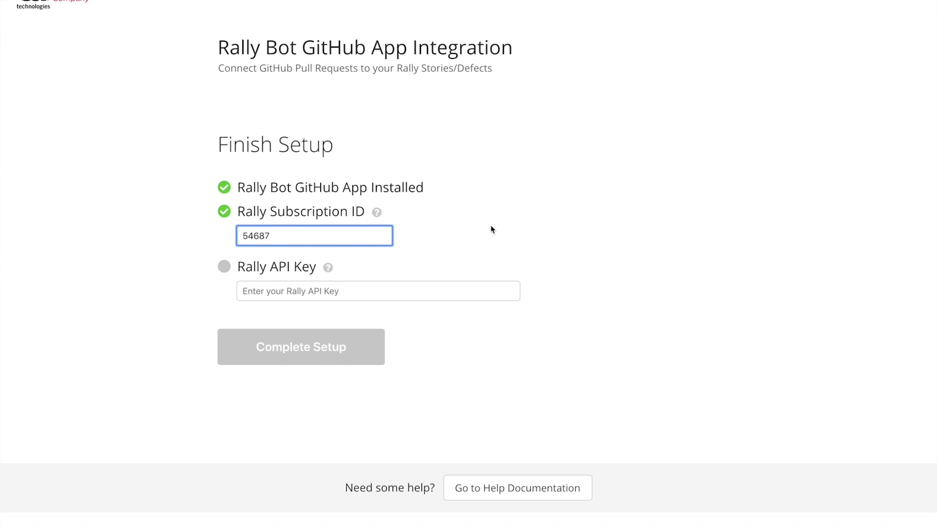
Create the GitHub Beta API key and paste its value into the Rally API Key field
click(324, 290)
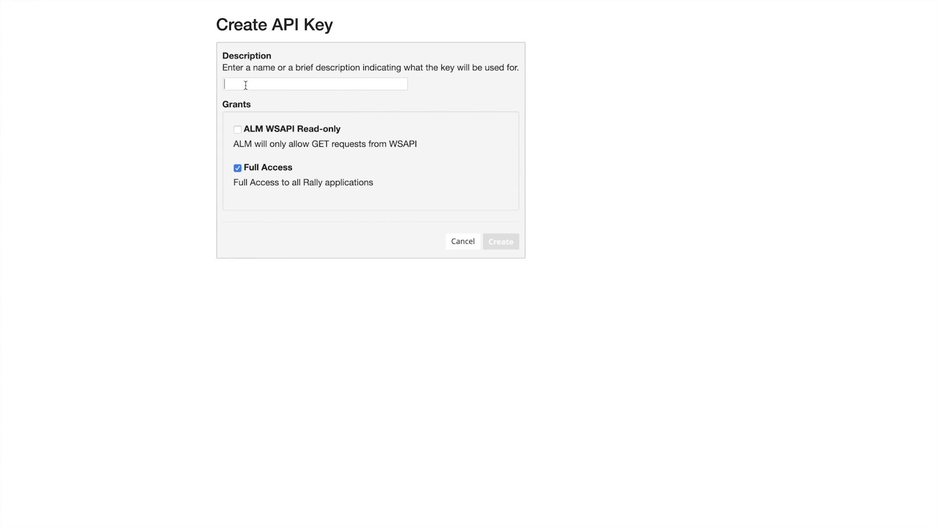
text(GitHub Beta)
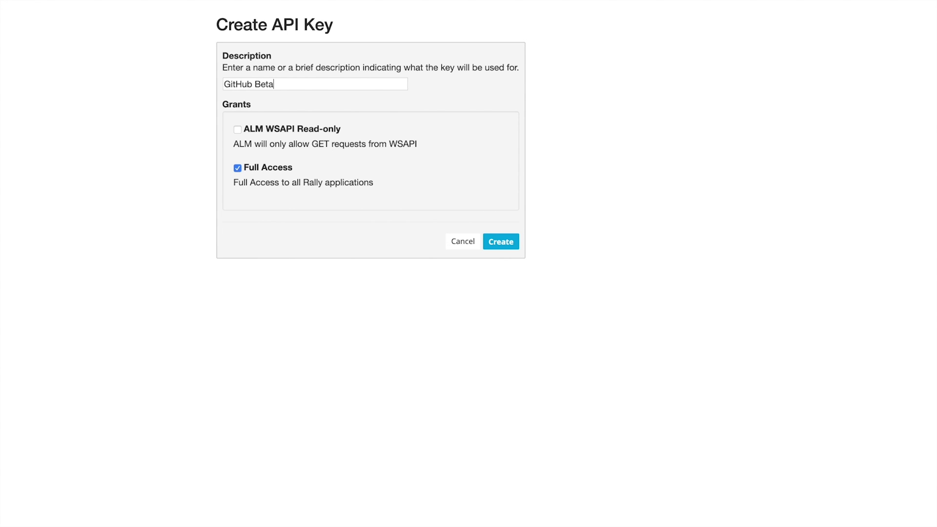
click(501, 242)
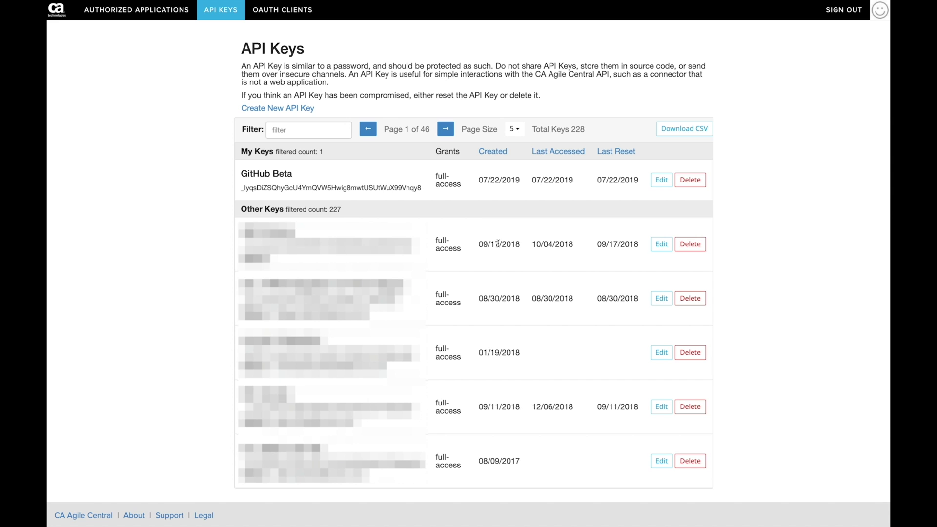
double_click(331, 188)
key(ctrl+c)
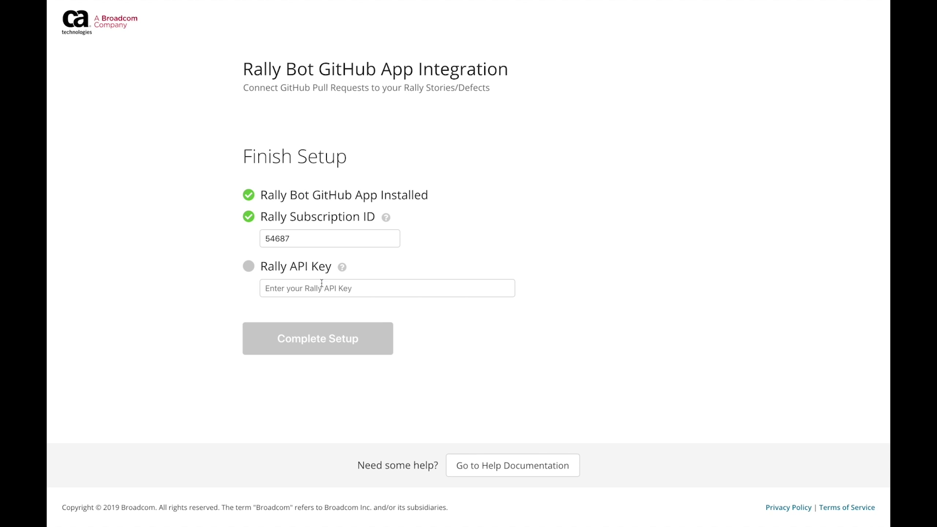
key(ctrl+v)
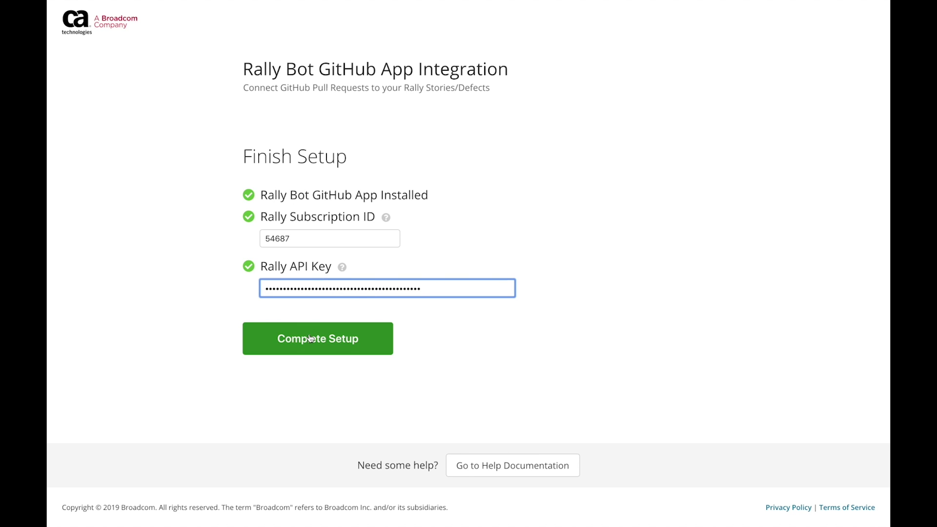